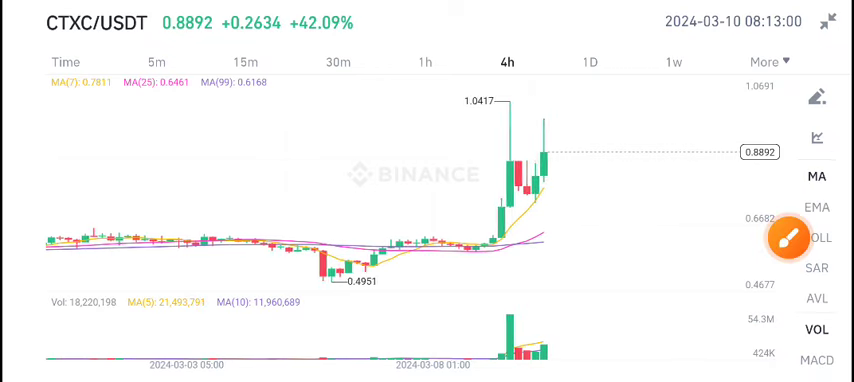
# Step: Pan the candle history and sketch a red trial price path up the rally
pyautogui.moveTo(400, 200); pyautogui.dragTo(355, 200)
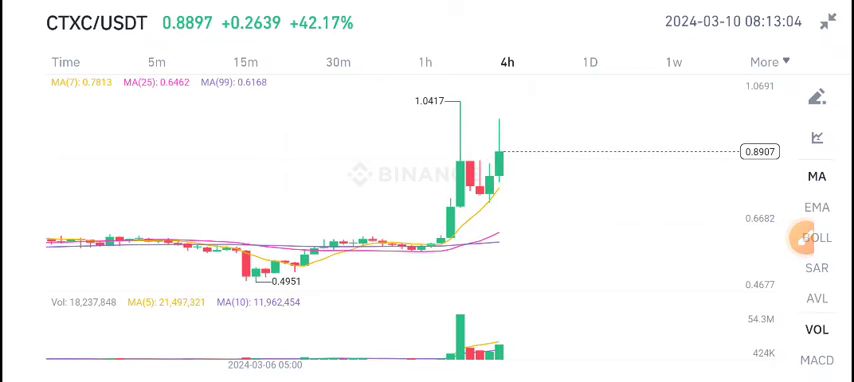
pyautogui.moveTo(350, 200)
pyautogui.mouseDown()
pyautogui.moveTo(393, 200)
pyautogui.moveTo(330, 200)
pyautogui.mouseUp()
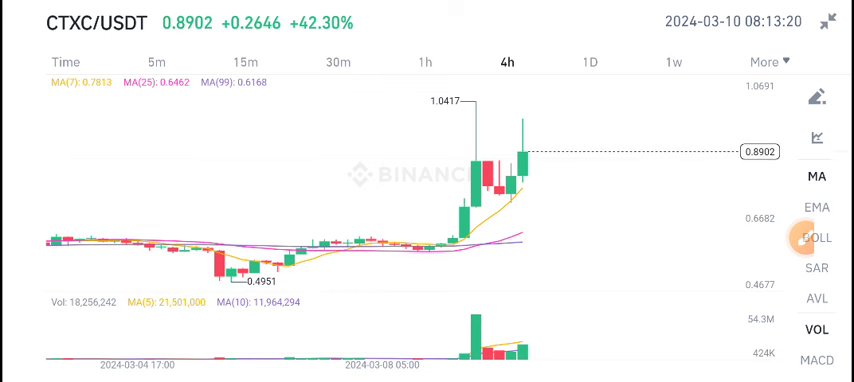
pyautogui.moveTo(480, 200); pyautogui.dragTo(397, 200)
pyautogui.click(806, 237)
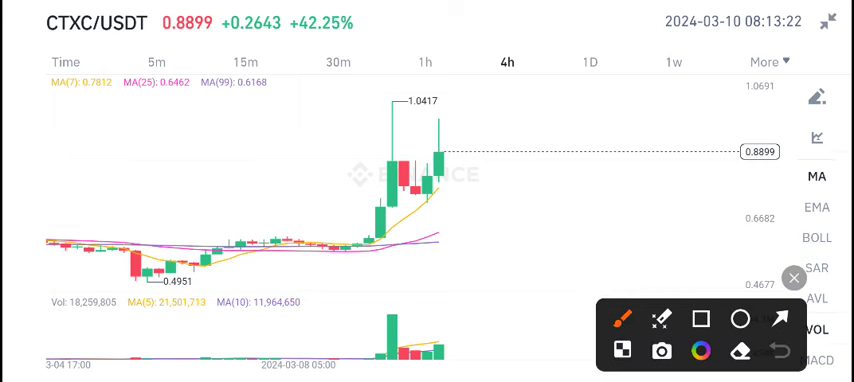
pyautogui.moveTo(353, 255); pyautogui.dragTo(378, 165)
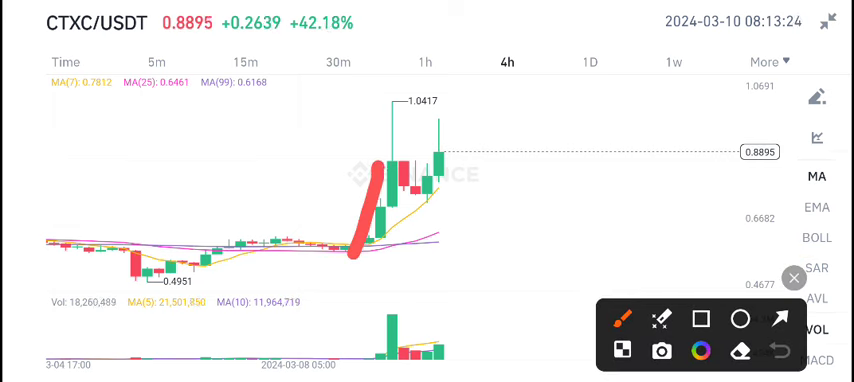
pyautogui.moveTo(415, 190); pyautogui.dragTo(442, 140)
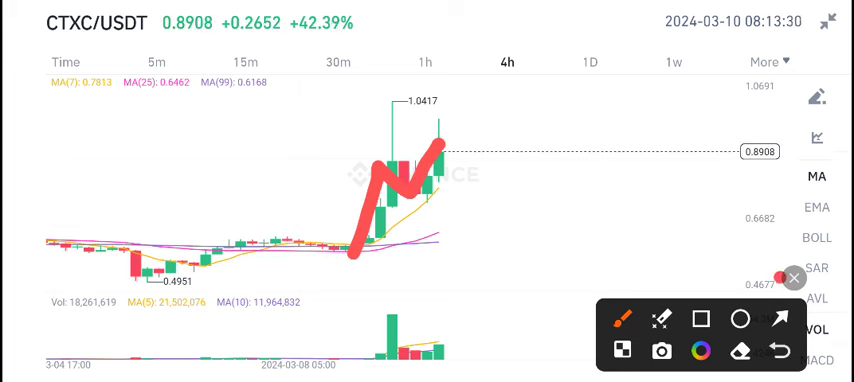
# Step: Undo the trial price path twice and begin circling the 1.0417 high
pyautogui.click(792, 277)
pyautogui.click(785, 240)
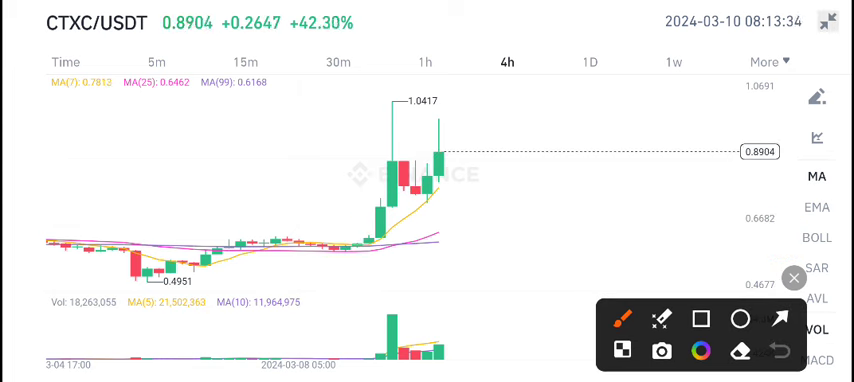
pyautogui.moveTo(380, 110); pyautogui.dragTo(385, 120)
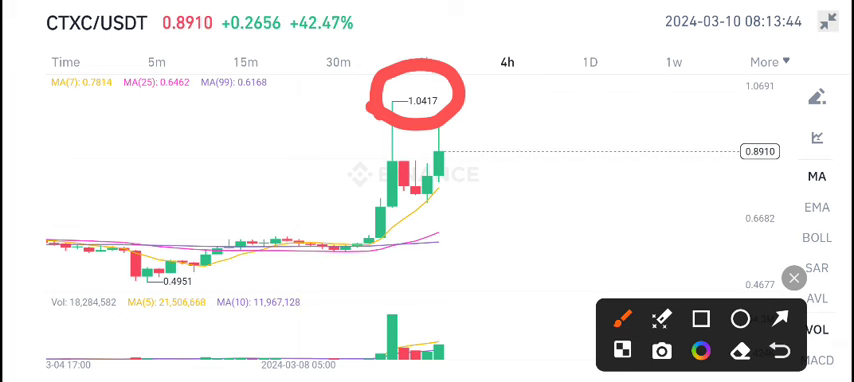
# Step: Sketch a red arrow, with its shaft and arrowhead, to the right of the candles
pyautogui.moveTo(513, 212); pyautogui.dragTo(481, 287)
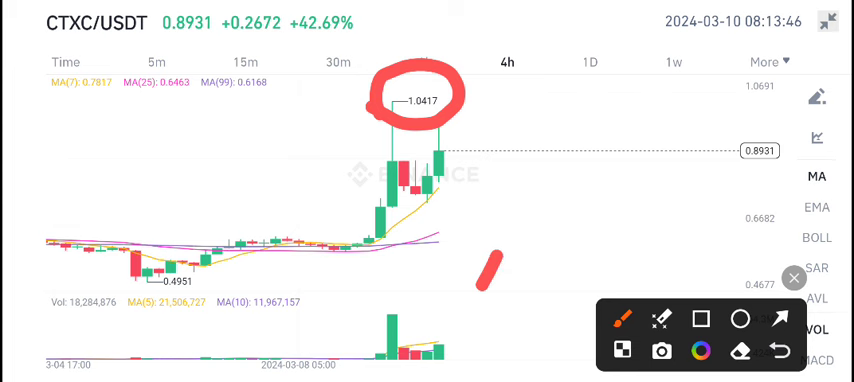
pyautogui.click(479, 208)
pyautogui.moveTo(479, 208); pyautogui.dragTo(545, 248)
# Step: Restart freehand drawing and handwrite the red 1.2 target beside the candles
pyautogui.click(793, 277)
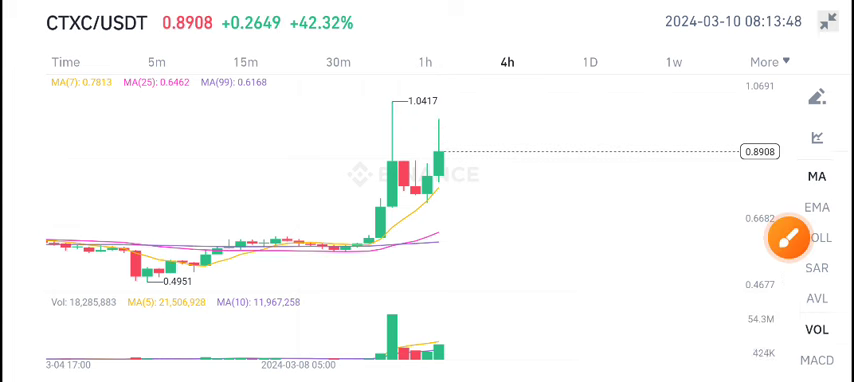
pyautogui.scroll(3, 250, 200)
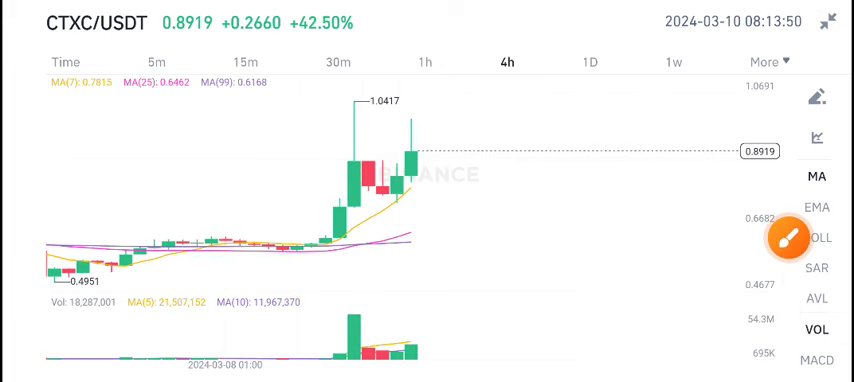
pyautogui.click(789, 237)
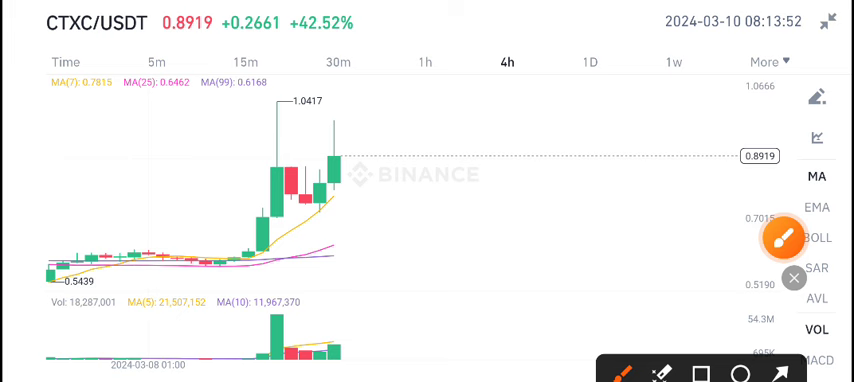
pyautogui.moveTo(509, 225); pyautogui.dragTo(555, 275)
pyautogui.moveTo(570, 200); pyautogui.dragTo(625, 215)
pyautogui.moveTo(640, 180); pyautogui.dragTo(646, 168)
# Step: Handwrite 1.50 in red above the 1.2 target, then dismiss the overlay
pyautogui.moveTo(460, 150); pyautogui.dragTo(495, 175)
pyautogui.moveTo(525, 118); pyautogui.dragTo(588, 138)
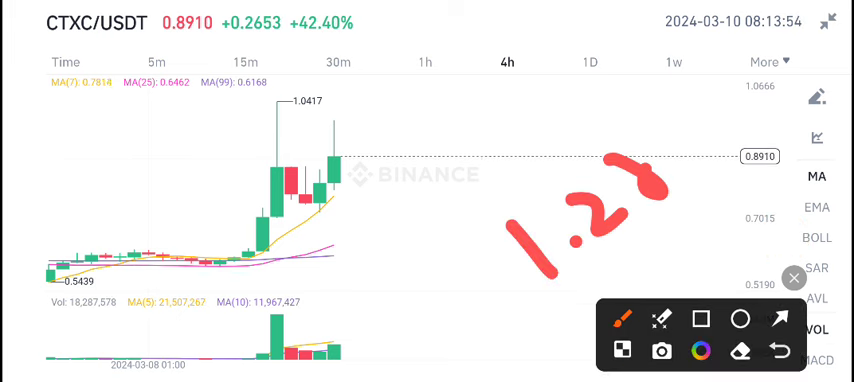
pyautogui.moveTo(605, 160); pyautogui.dragTo(665, 195)
pyautogui.moveTo(595, 80); pyautogui.dragTo(610, 120)
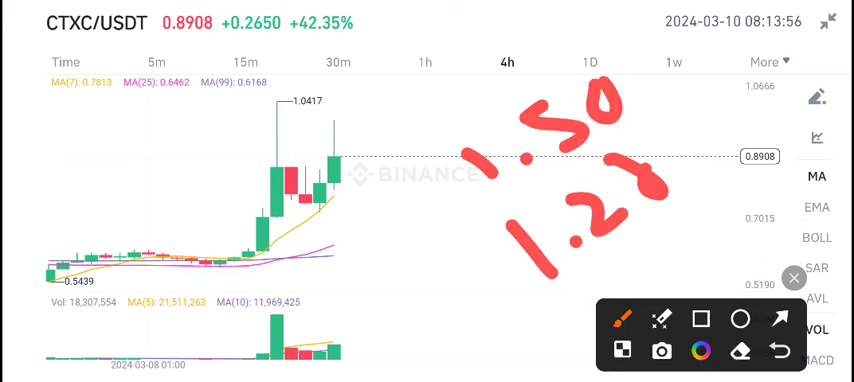
pyautogui.click(793, 277)
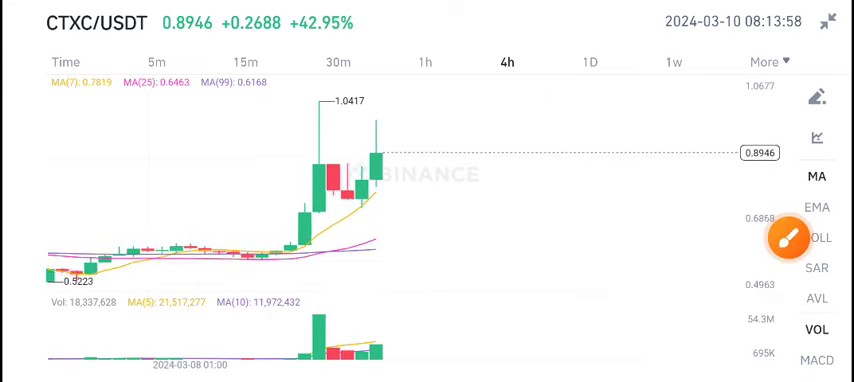
pyautogui.moveTo(200, 200); pyautogui.dragTo(350, 200)
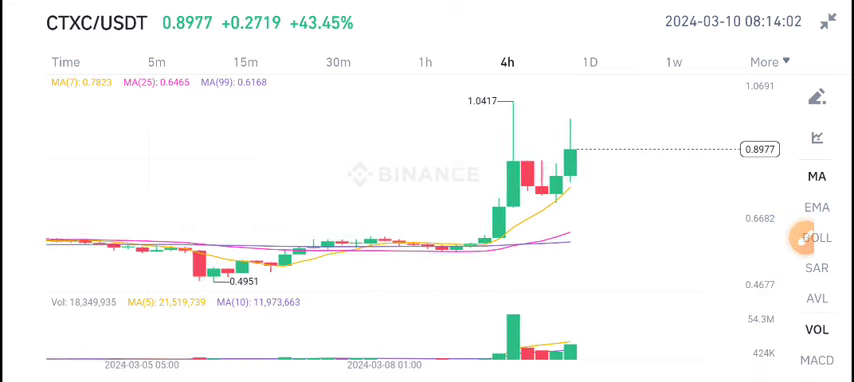
pyautogui.moveTo(450, 200); pyautogui.dragTo(380, 200)
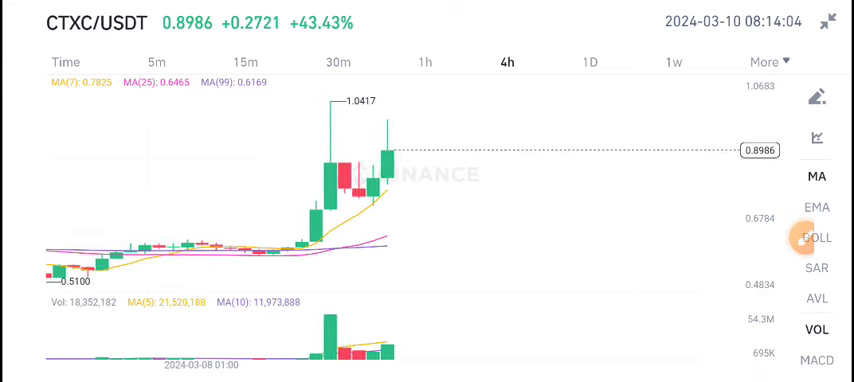